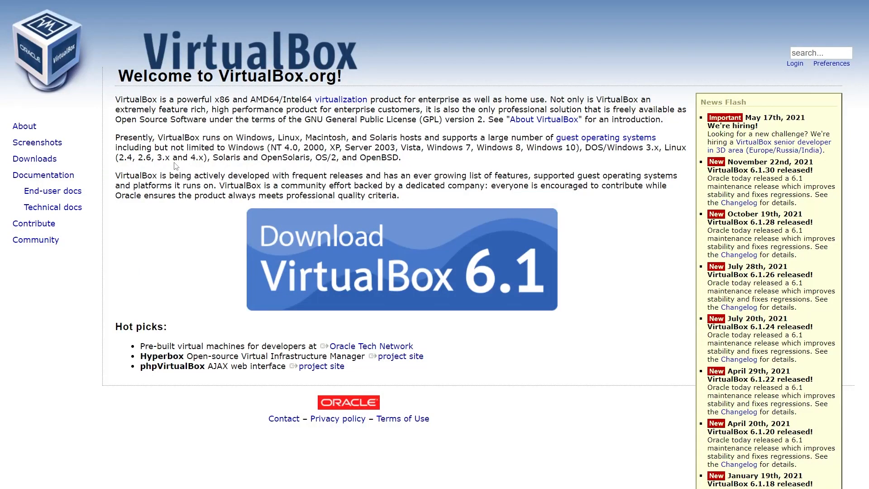
Download the VirtualBox 6.1.30 platform package for Windows hosts and run its installer as administrator
click(326, 254)
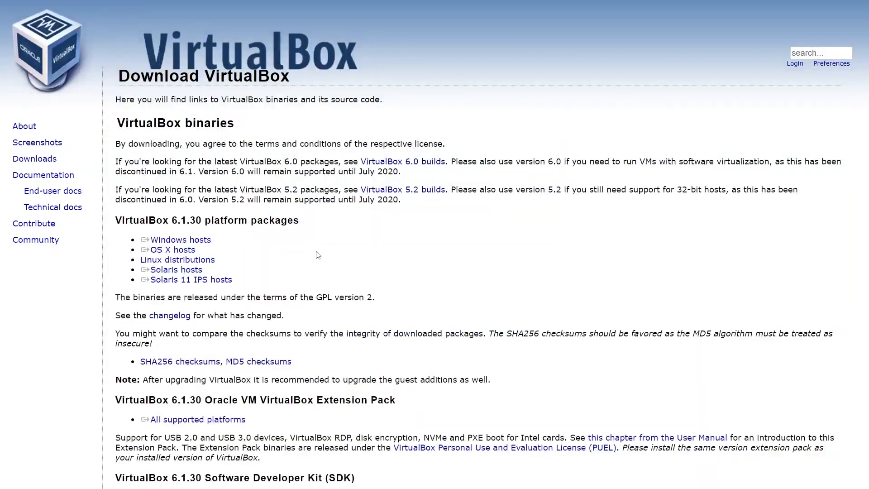
click(177, 241)
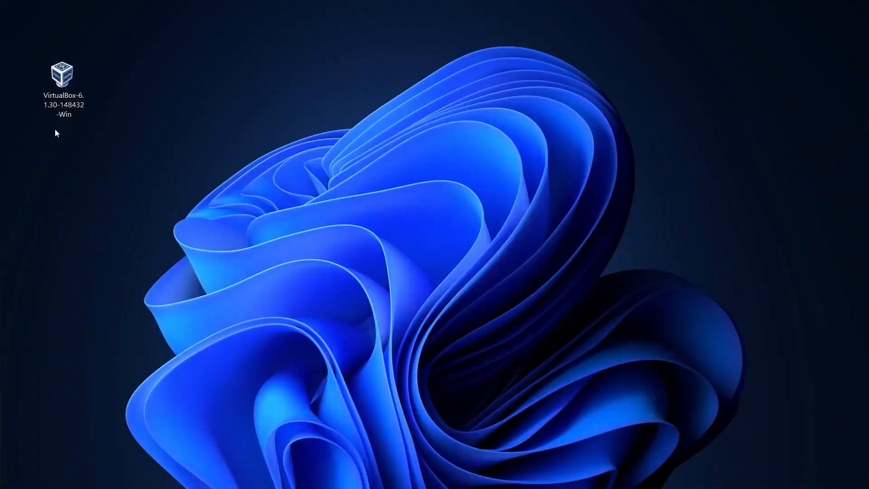
right_click(66, 82)
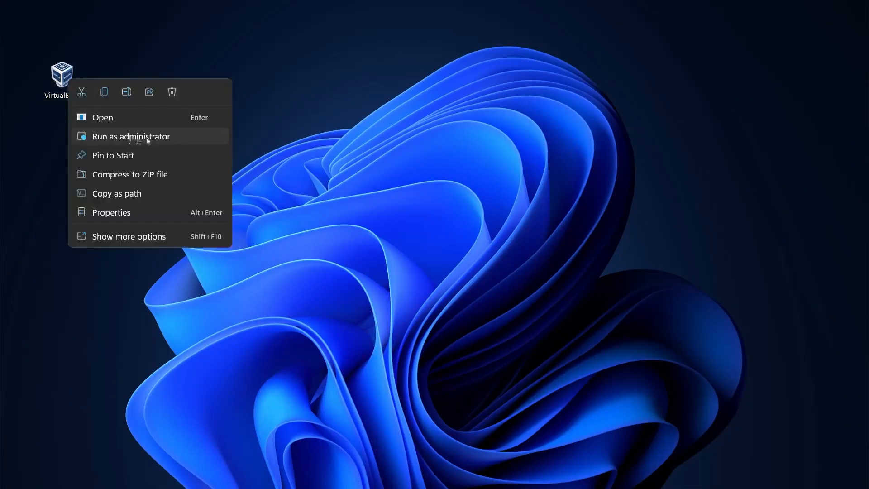
click(129, 236)
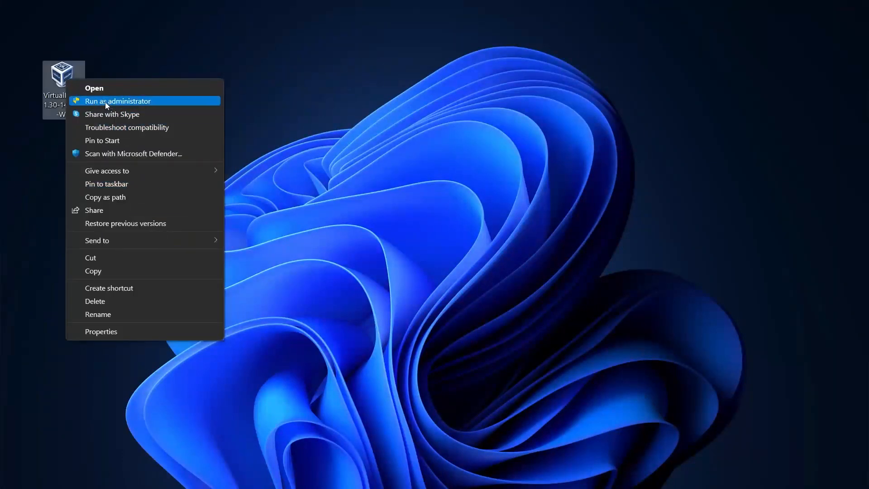
click(105, 101)
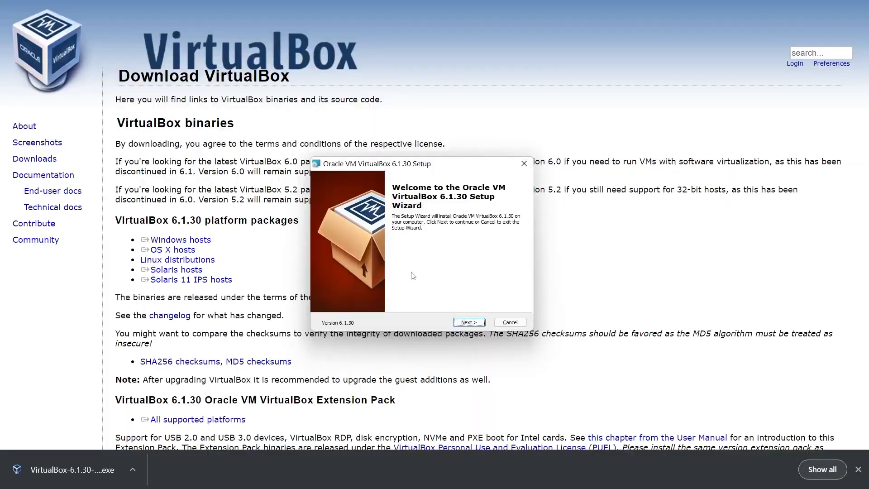
Install Oracle VM VirtualBox 6.1.30 with the default features and all shortcut options, accept the network reset, and launch it on finishing
click(466, 323)
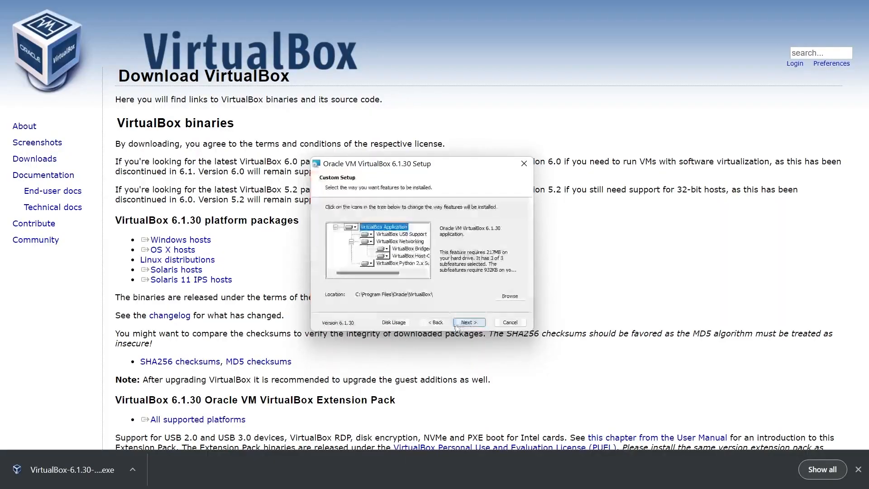
click(467, 323)
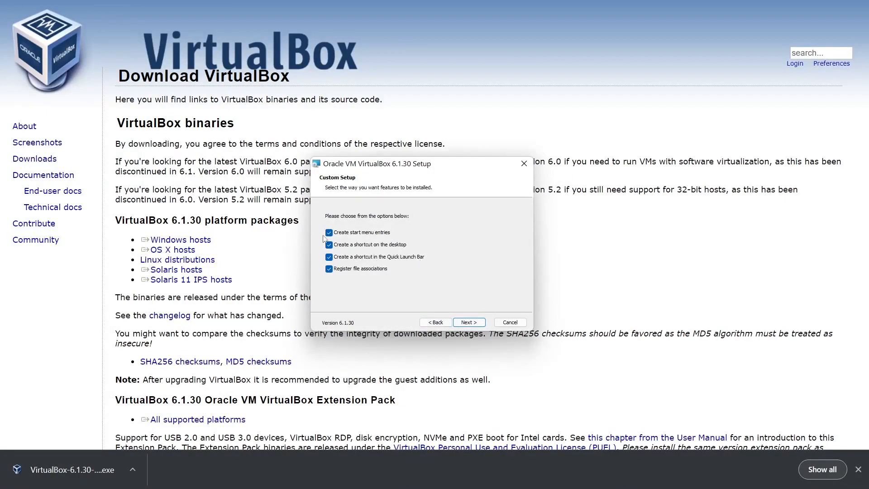
click(468, 322)
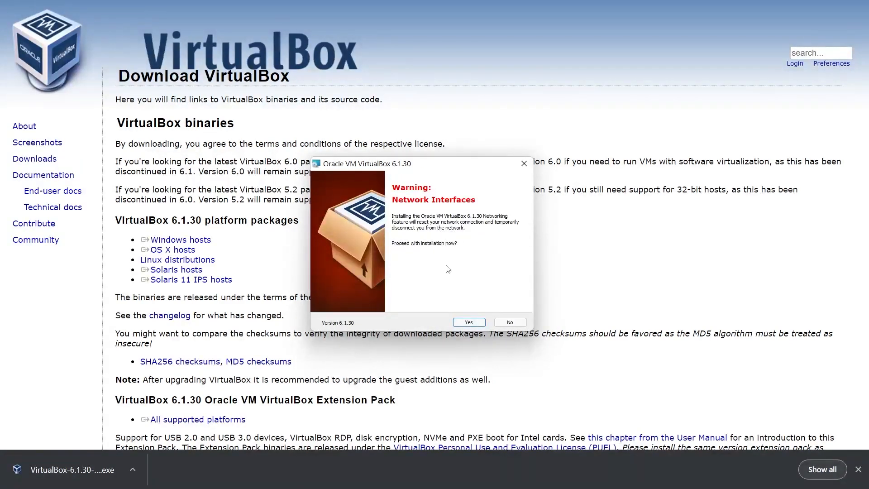
click(466, 322)
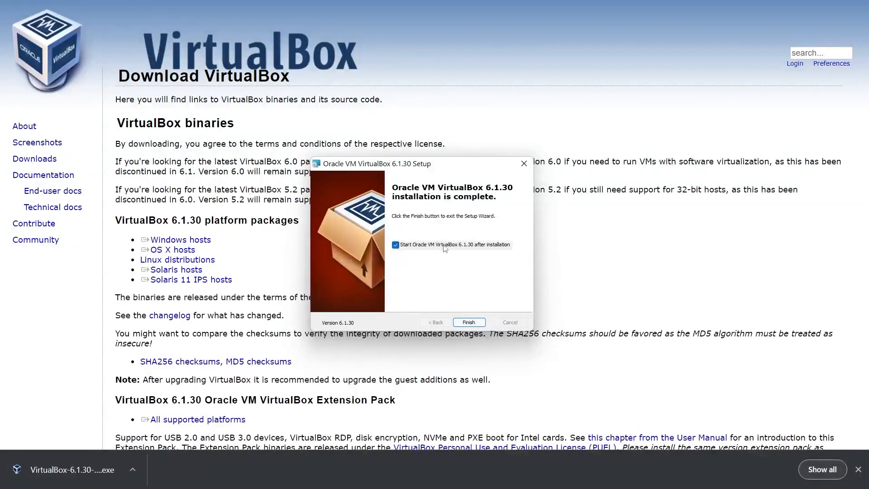
click(466, 324)
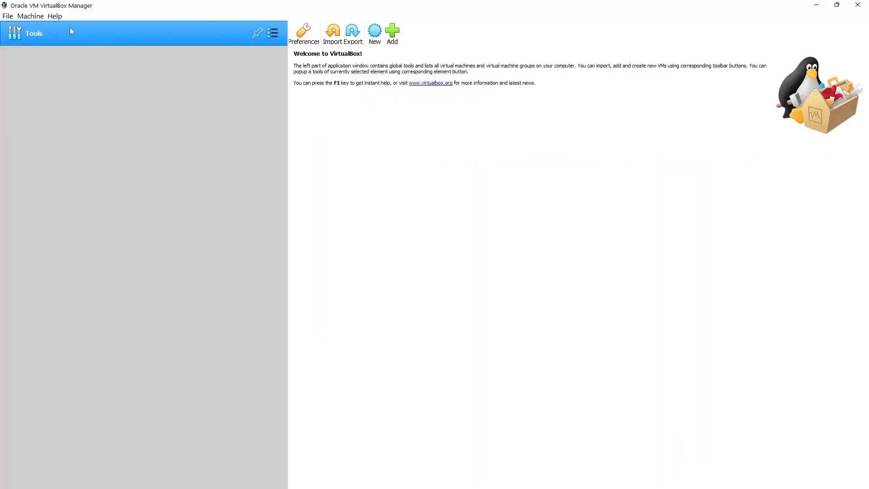
Change the VirtualBox interface language to Turkish in the preferences
click(303, 42)
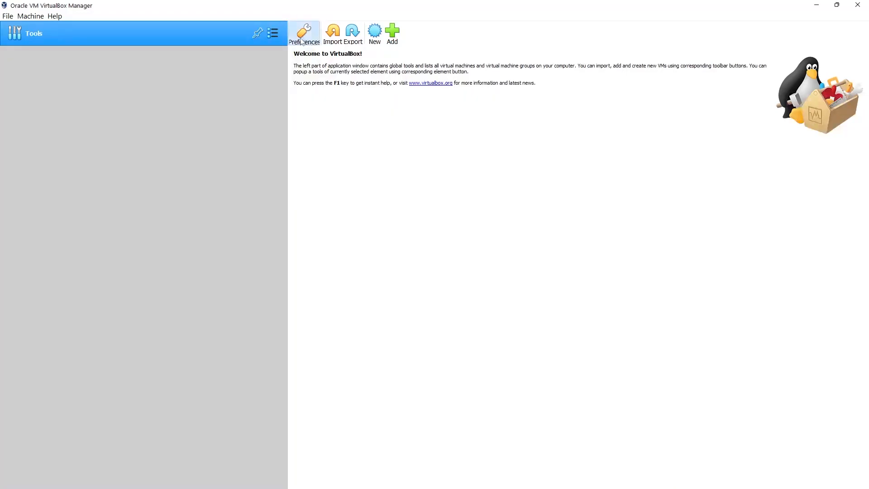
click(328, 204)
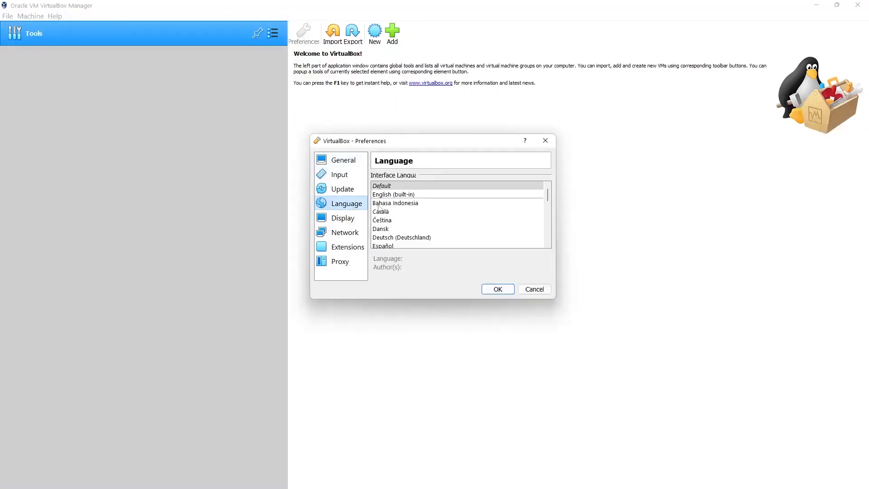
drag(549, 195, 553, 225)
click(534, 220)
click(497, 289)
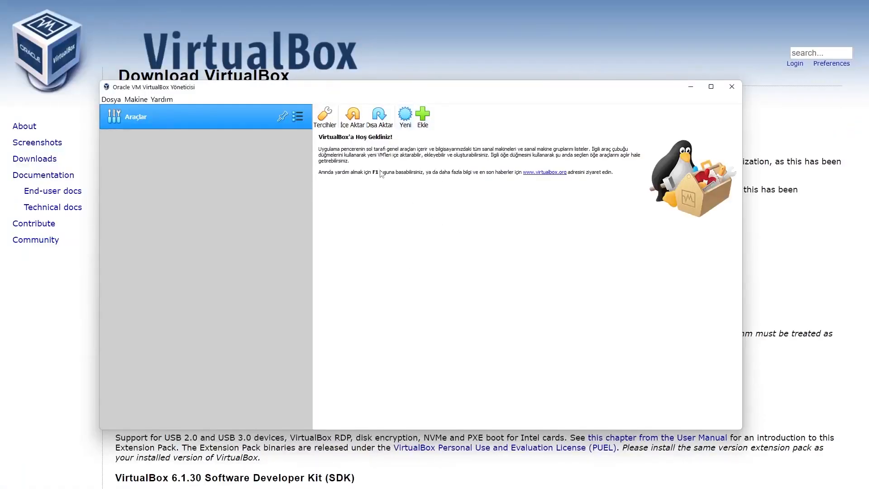
Start creating a virtual machine and look through the operating system types and the available Microsoft Windows versions
click(401, 123)
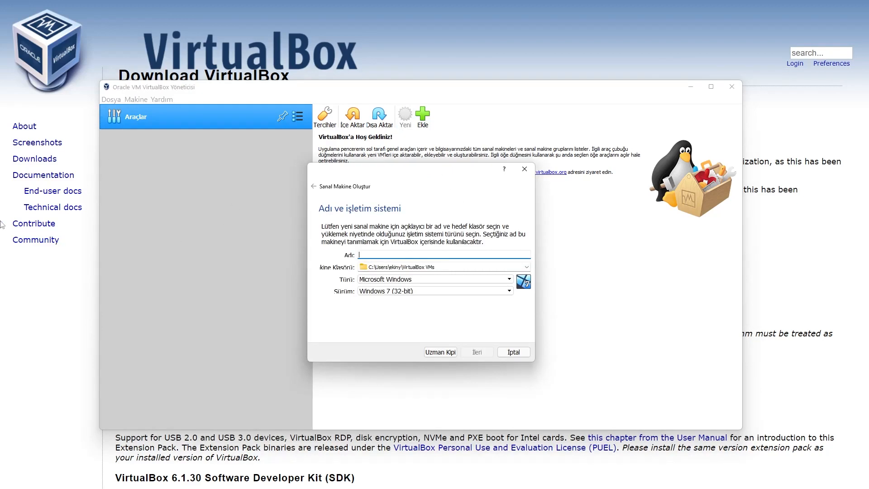
click(416, 291)
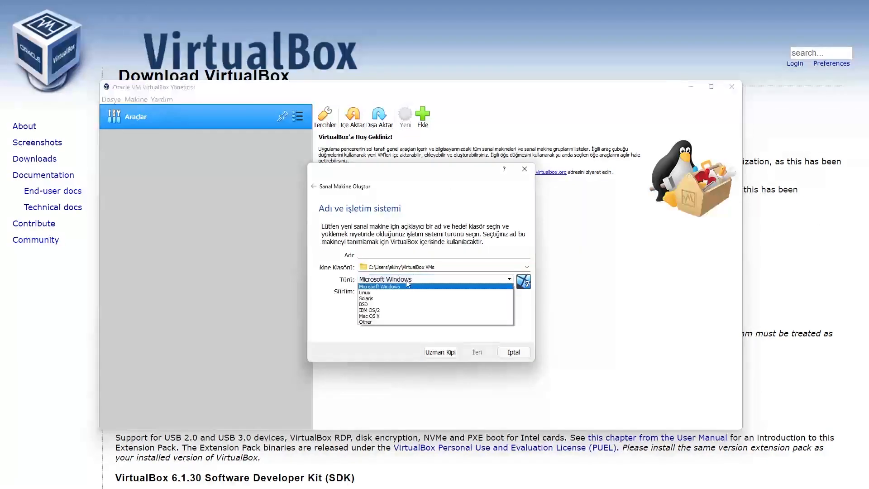
click(389, 291)
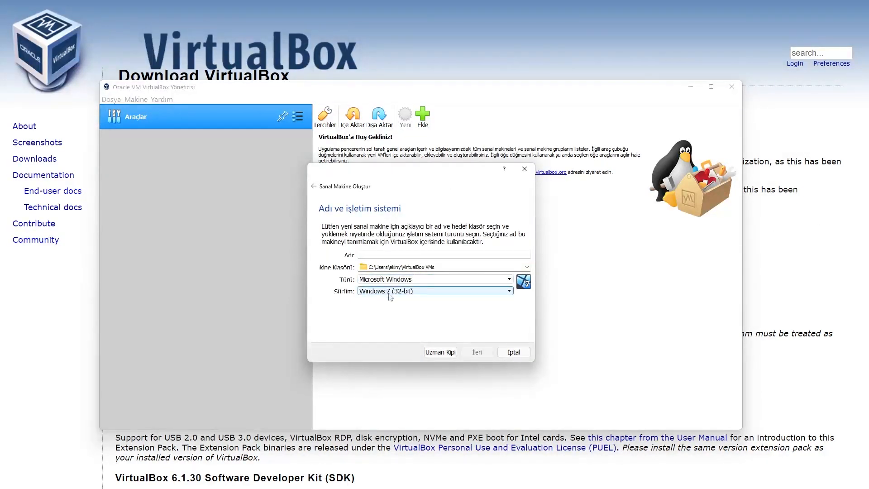
click(445, 293)
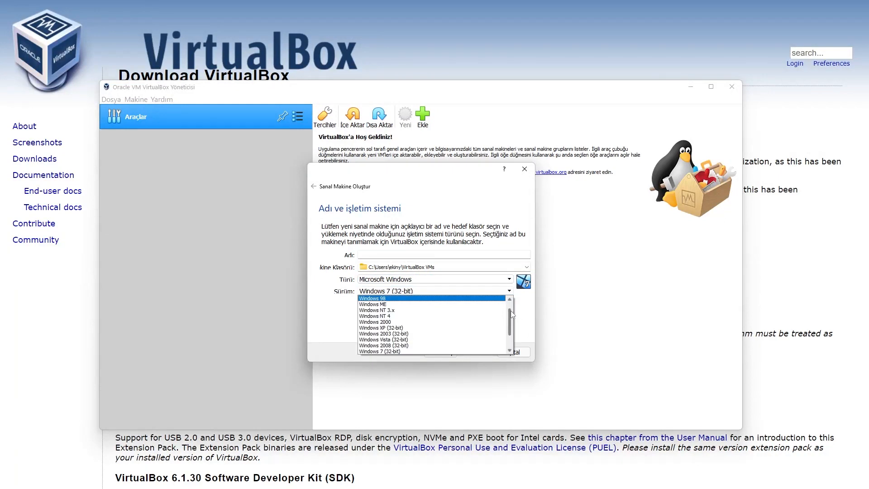
drag(510, 311, 510, 304)
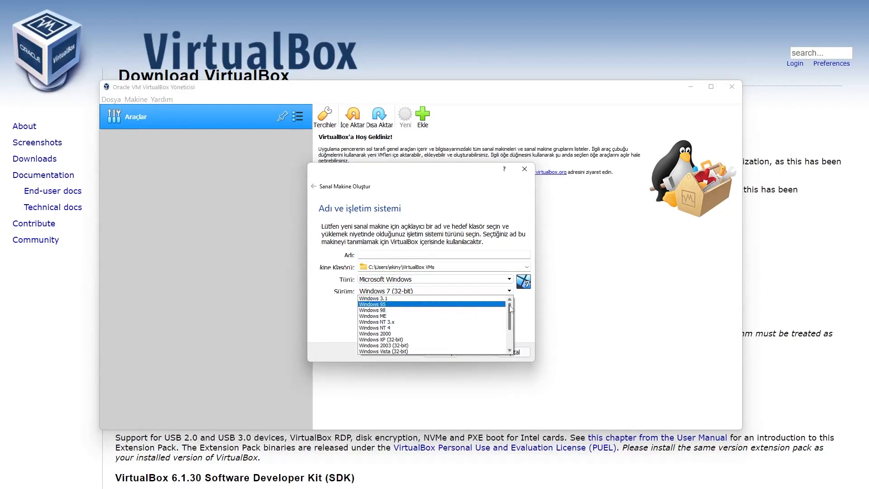
drag(509, 306, 509, 326)
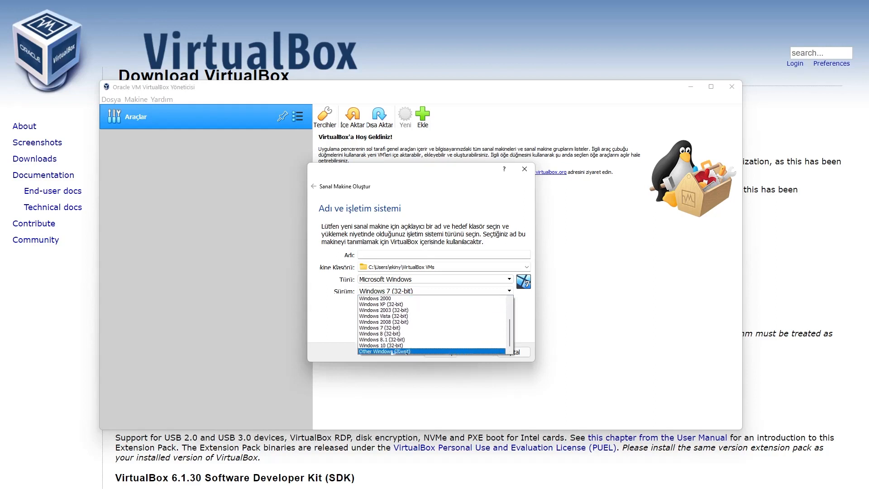
click(327, 318)
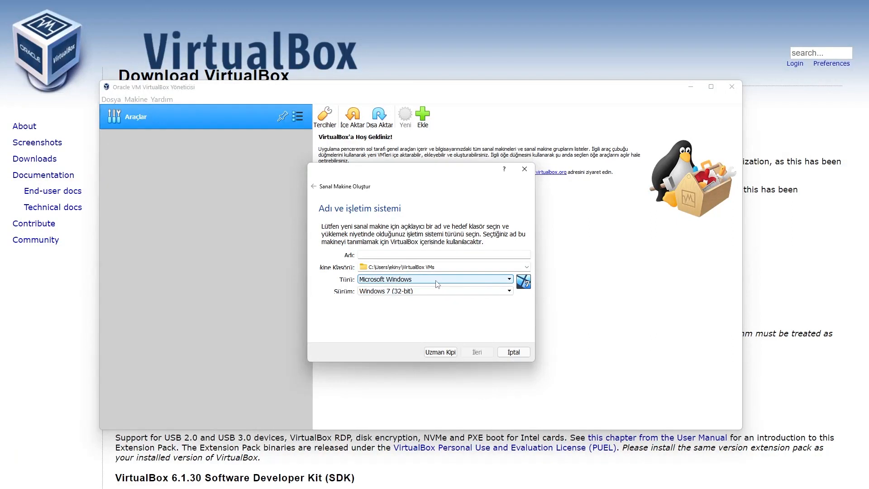
Switch the new machine's type to Linux and look through the available Linux distributions
scroll(436, 280, down, 1)
click(473, 290)
drag(511, 323, 506, 305)
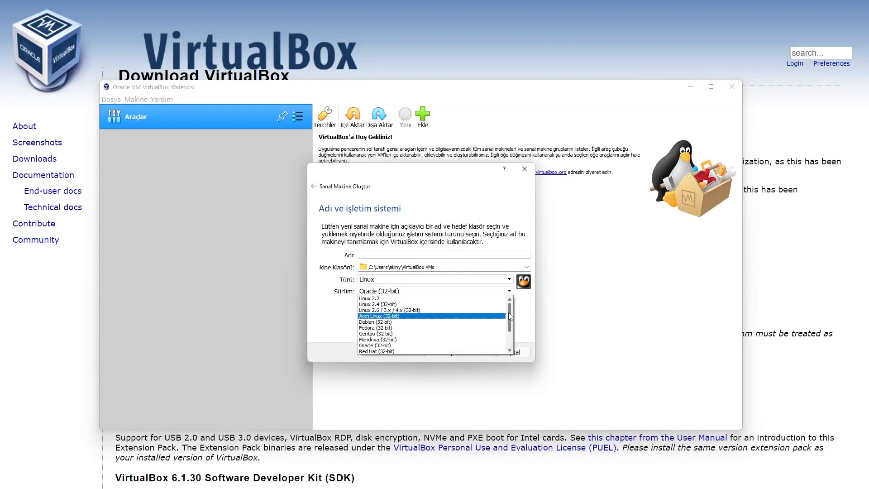
scroll(509, 313, down, 2)
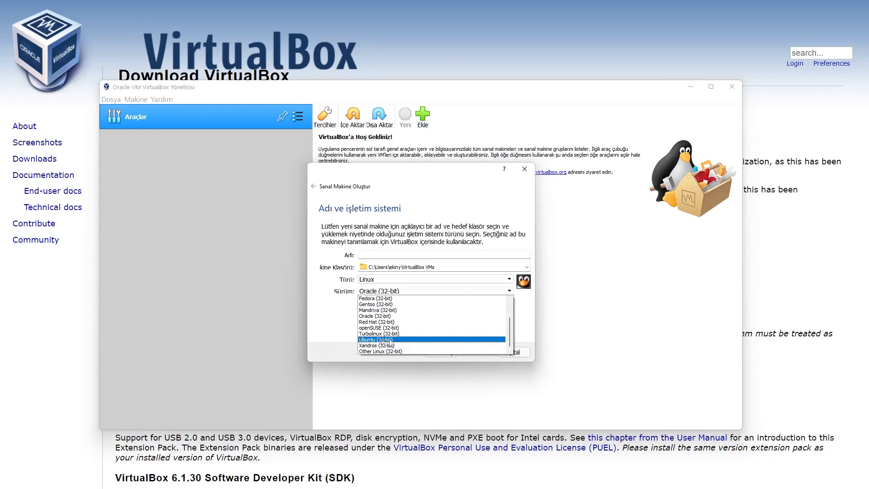
click(324, 298)
Set the machine type to Solaris and to BSD in turn, and examine the versions offered for each
scroll(497, 279, down, 1)
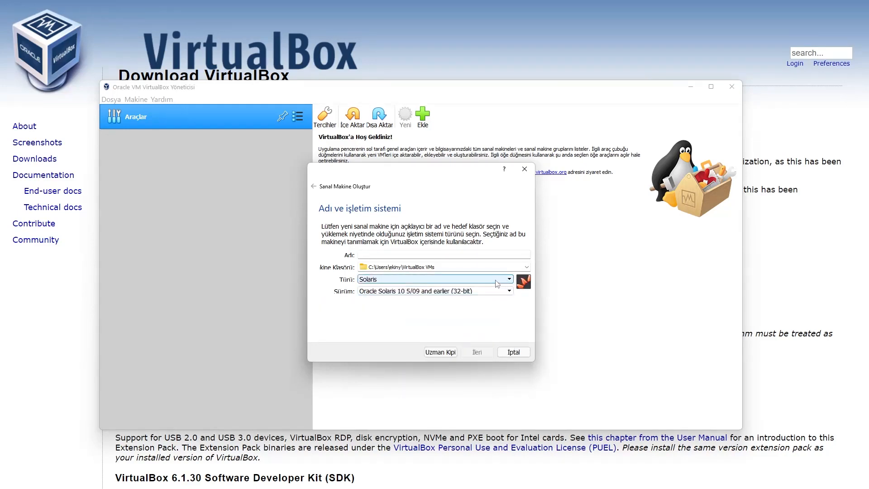
click(505, 292)
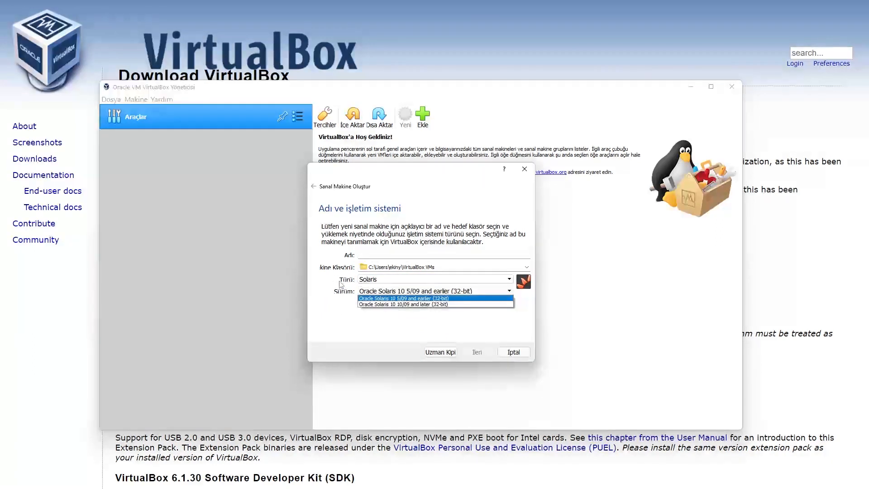
click(340, 295)
click(390, 280)
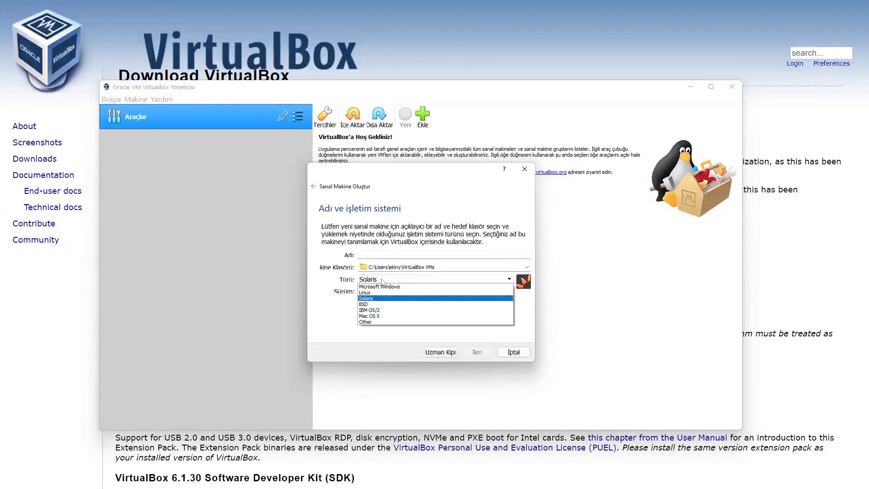
click(390, 304)
click(392, 293)
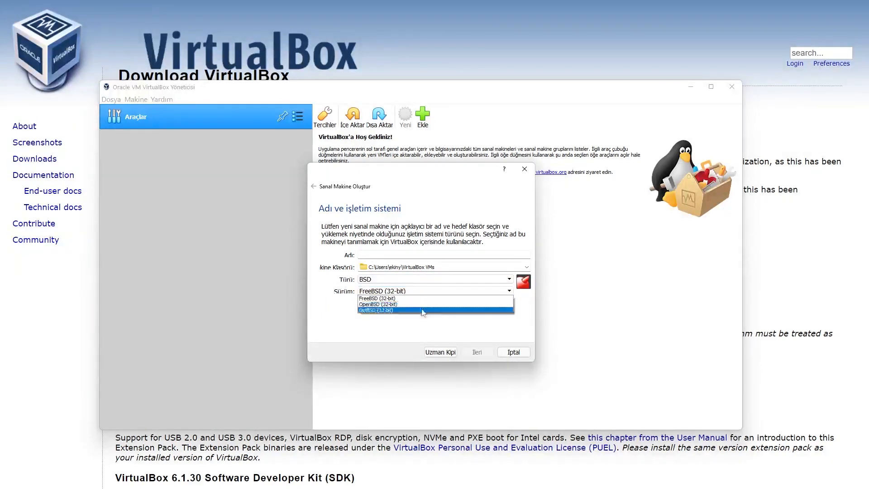
click(347, 297)
Check the IBM OS/2 type and the versions under the Other type, and cancel creating the virtual machine
click(400, 280)
click(385, 310)
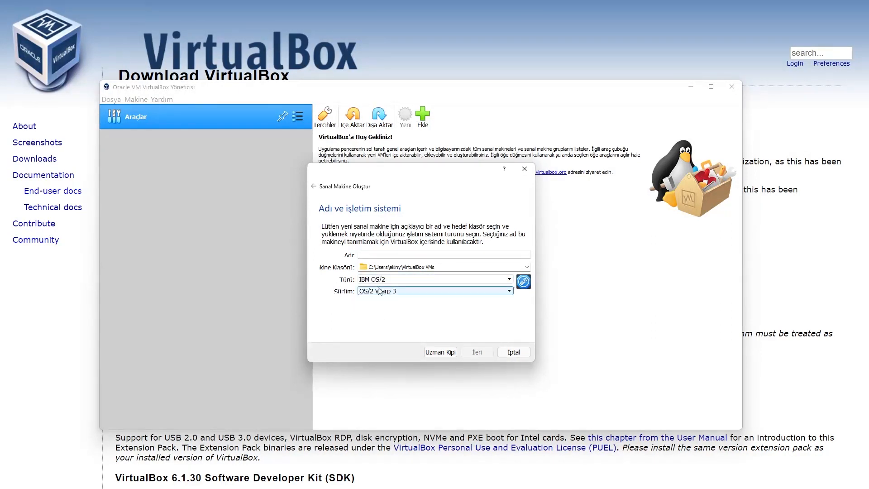
click(378, 280)
click(383, 321)
click(375, 290)
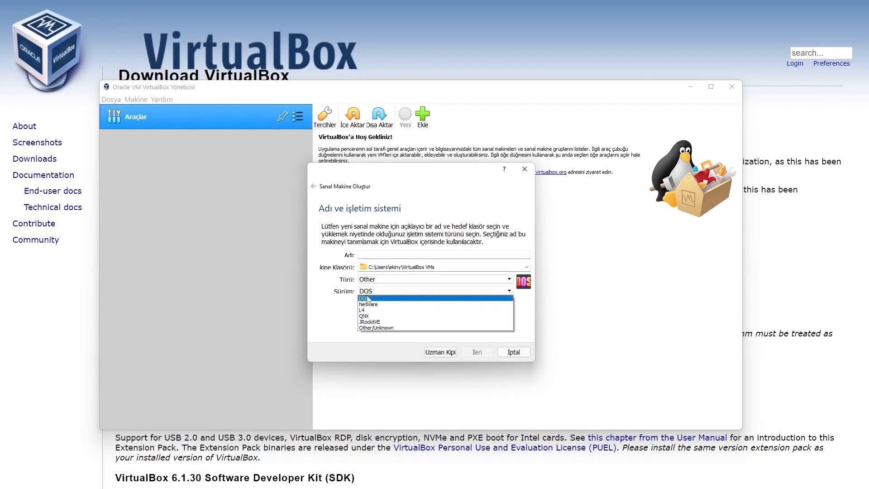
click(324, 301)
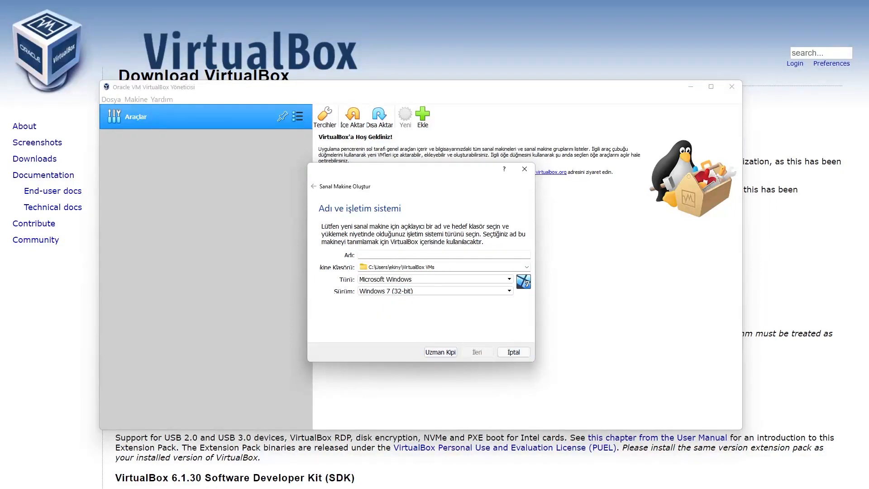
click(509, 353)
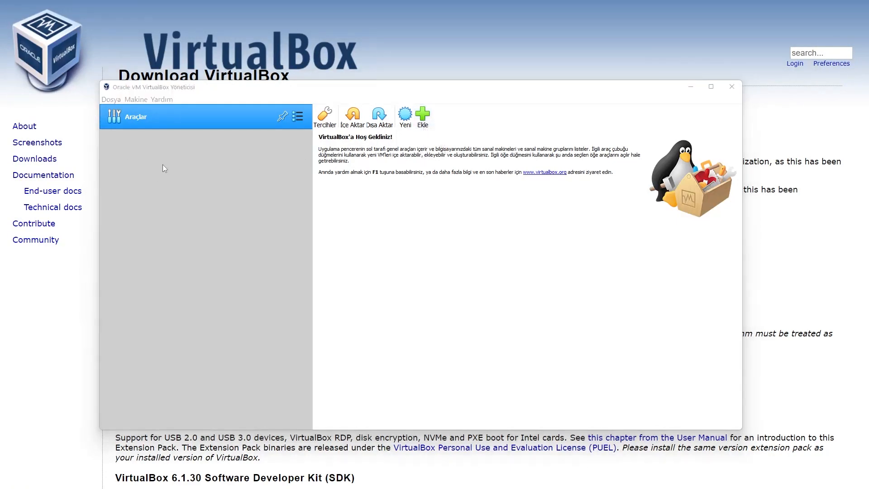
View the virtual appliance export wizard and close it without exporting anything
click(380, 119)
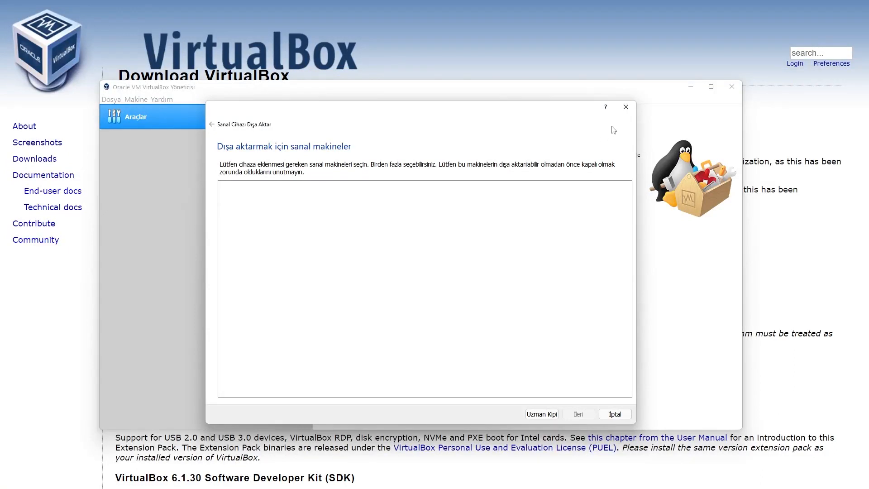
click(625, 106)
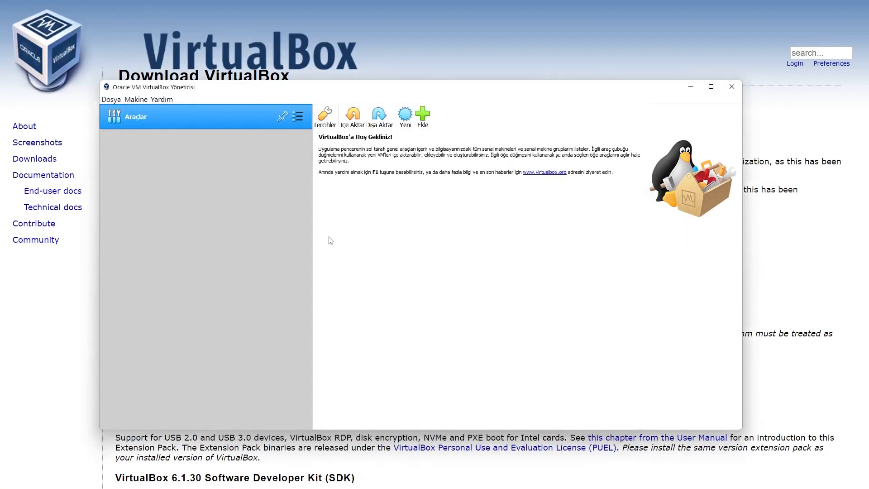
Look through the Giriş, Dil, Ekran, Ağ and Uzantılar preferences, and return to the Genel settings
click(353, 127)
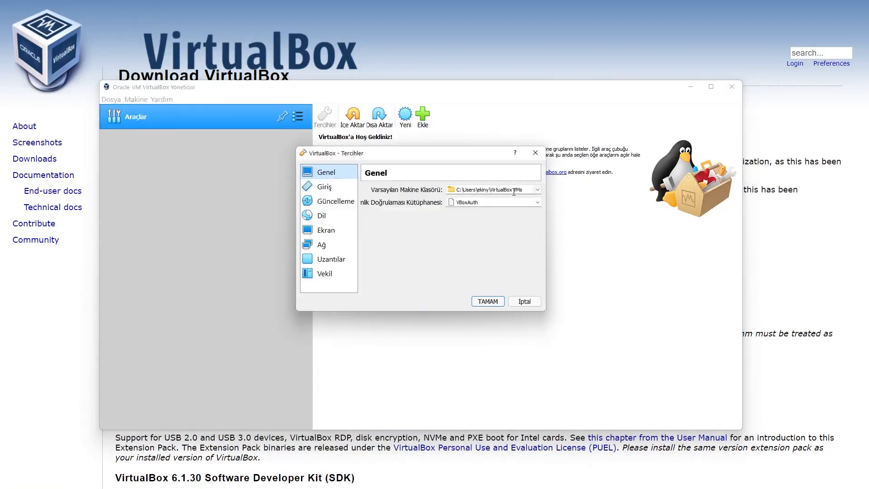
click(324, 187)
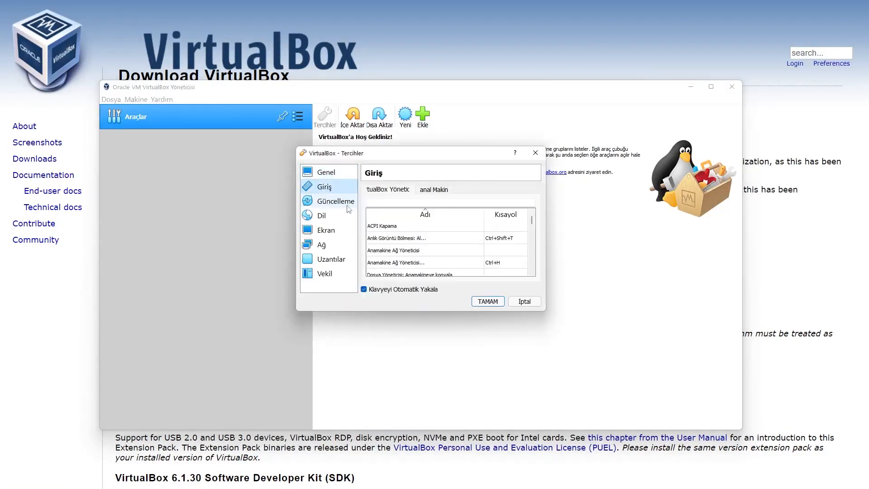
click(325, 216)
click(324, 230)
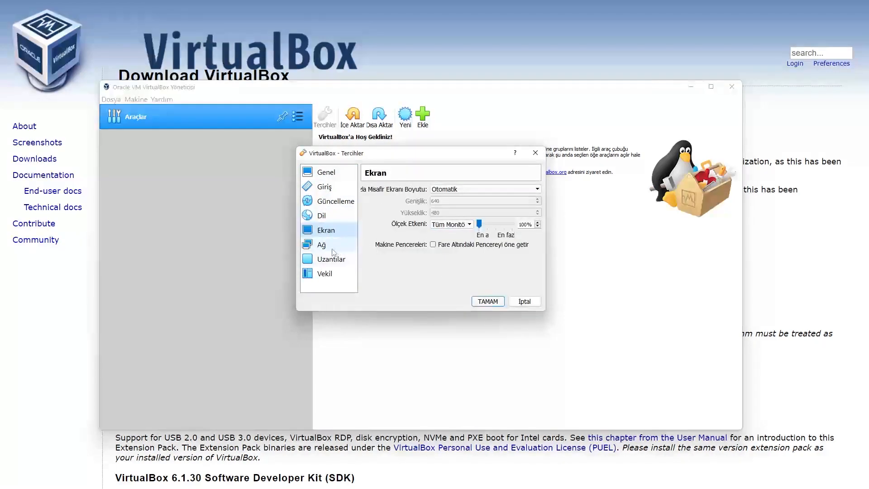
click(329, 247)
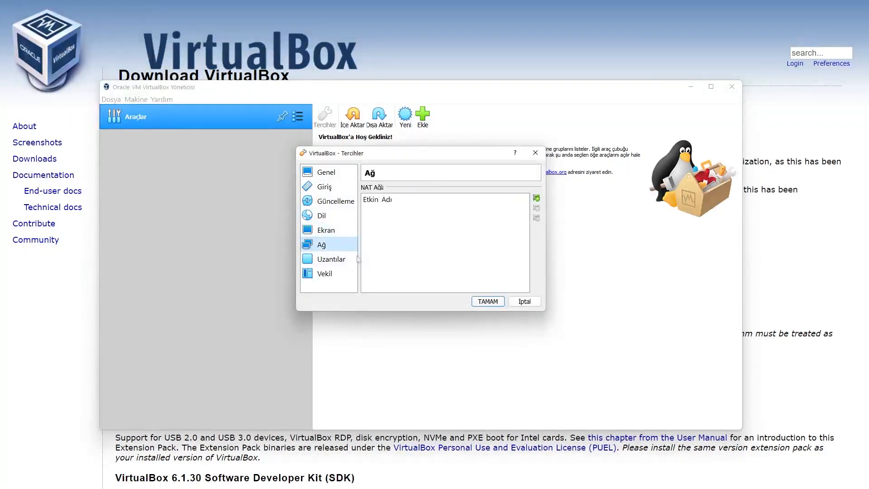
click(332, 259)
click(327, 173)
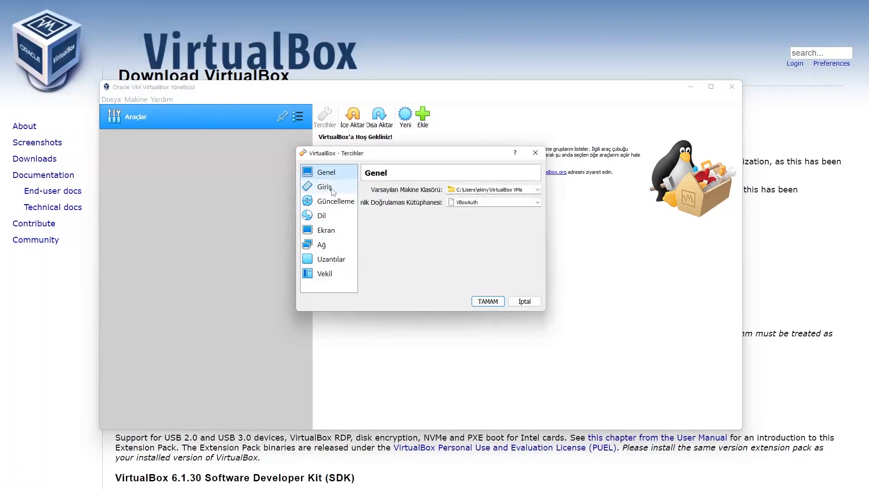